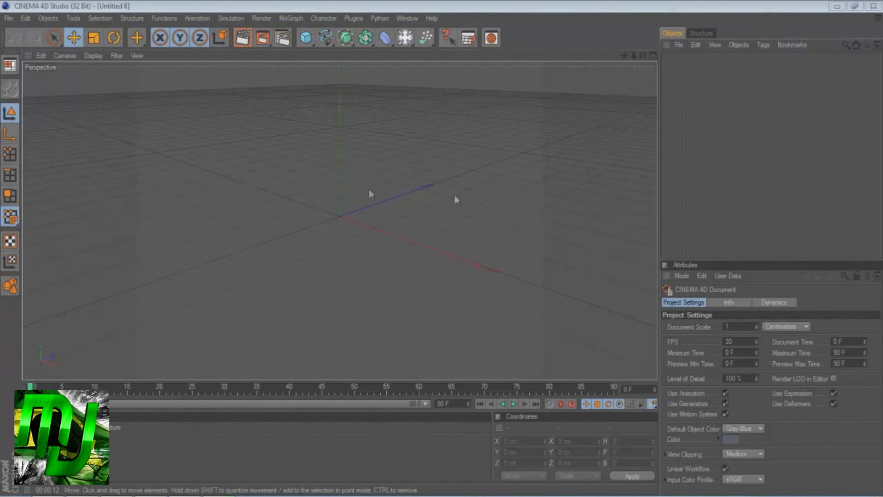
# Step: Add a 50 cm cube with 5 segments per side
pyautogui.click(306, 38)
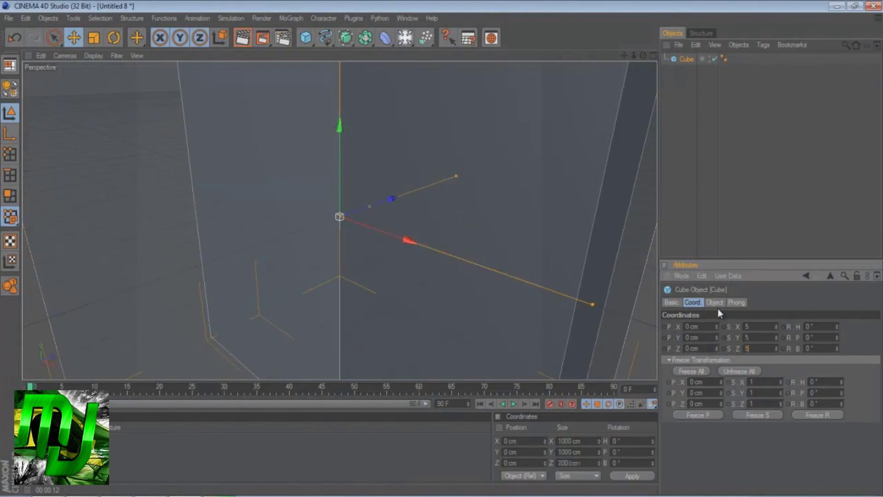
pyautogui.click(715, 302)
pyautogui.doubleClick(781, 327)
pyautogui.write('50')
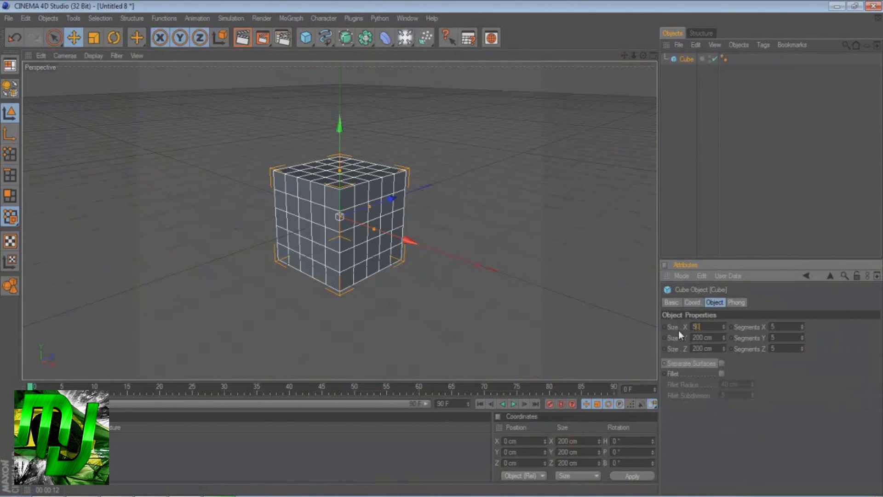
pyautogui.press('Tab')
pyautogui.write('50')
pyautogui.press('Tab')
pyautogui.write('50')
# Step: Add a floor plane, raise the cube onto it and make the cube editable
pyautogui.click(305, 37)
pyautogui.click(402, 69)
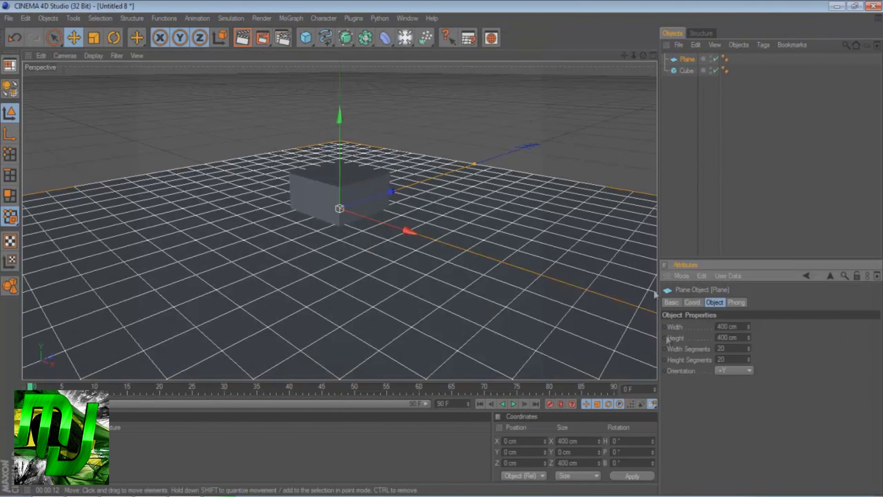
pyautogui.click(686, 70)
pyautogui.press('Return')
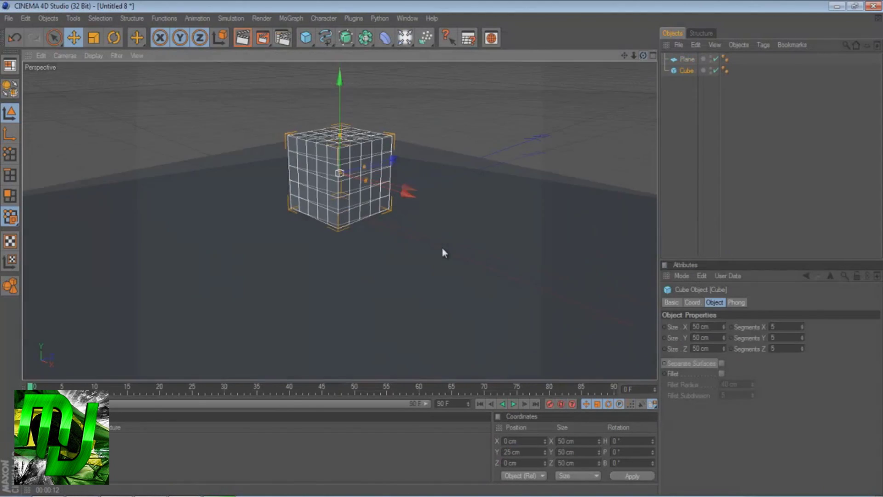
pyautogui.click(10, 195)
pyautogui.keyDown('alt'); pyautogui.moveTo(442, 247); pyautogui.dragTo(302, 172); pyautogui.keyUp('alt')
# Step: Extrude alternating top faces of the cube 5 cm into battlements
pyautogui.keyDown('alt'); pyautogui.moveTo(356, 137); pyautogui.dragTo(442, 248); pyautogui.keyUp('alt')
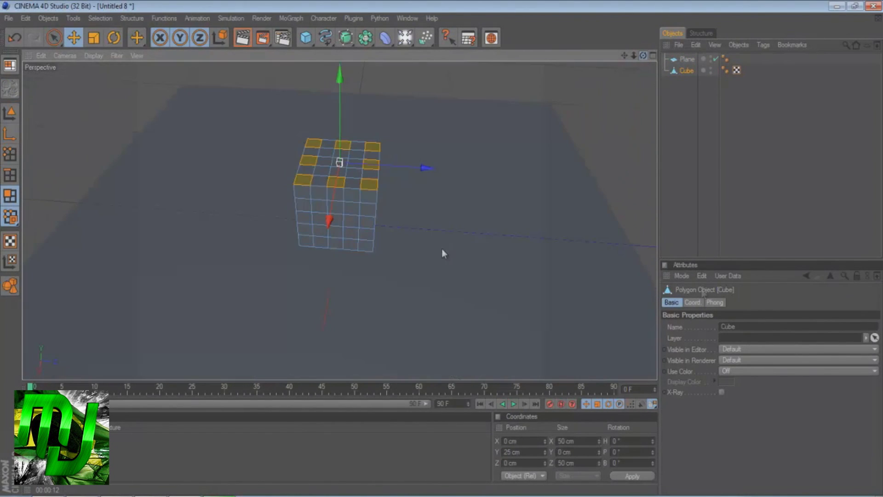
pyautogui.rightClick(440, 122)
pyautogui.click(501, 258)
pyautogui.press('Return')
pyautogui.moveTo(506, 276)
pyautogui.keyDown('alt'); pyautogui.mouseDown()
pyautogui.moveTo(328, 178)
pyautogui.moveTo(442, 245)
pyautogui.moveTo(402, 285)
pyautogui.mouseUp(); pyautogui.keyUp('alt')
# Step: Extrude the centre top faces inward to recess the tower's top
pyautogui.keyDown('alt'); pyautogui.moveTo(604, 129); pyautogui.dragTo(459, 257); pyautogui.keyUp('alt')
pyautogui.moveTo(459, 257); pyautogui.dragTo(445, 256)
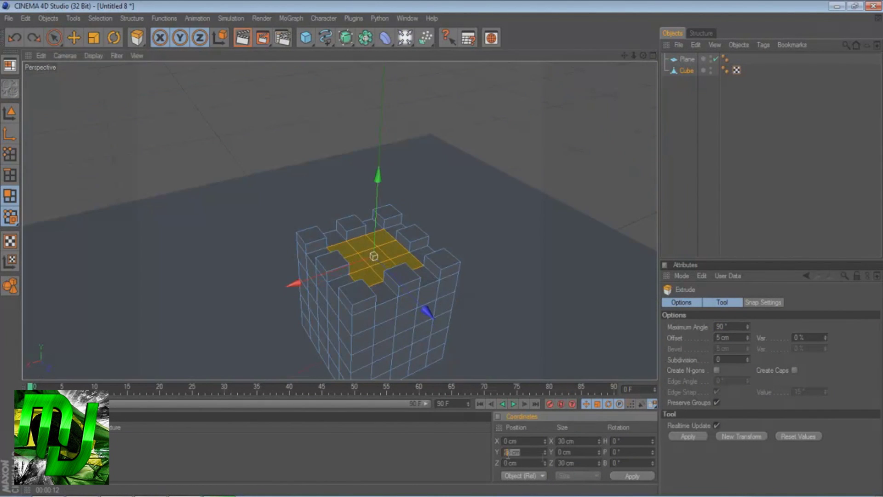
pyautogui.moveTo(420, 269)
pyautogui.mouseDown()
pyautogui.moveTo(414, 276)
pyautogui.moveTo(443, 252)
pyautogui.moveTo(423, 253)
pyautogui.moveTo(443, 247)
pyautogui.moveTo(368, 184)
pyautogui.mouseUp()
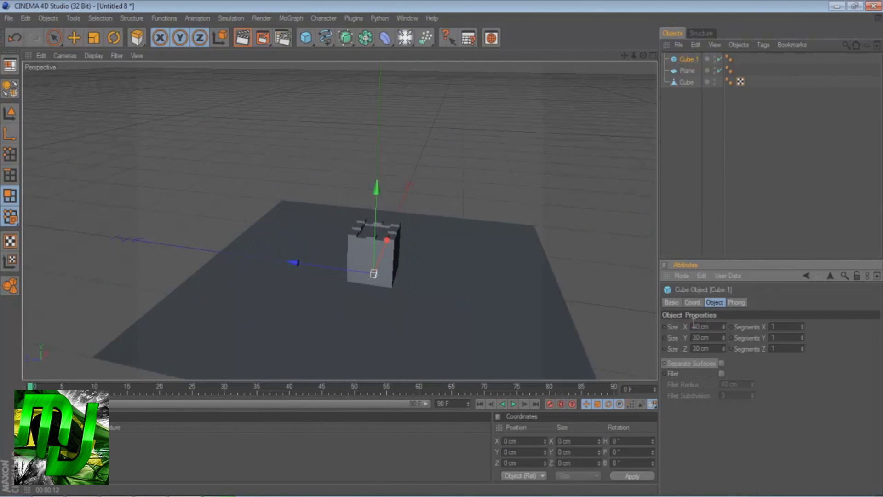
# Step: Move the second cube and stretch its length into a wall bar
pyautogui.moveTo(295, 263); pyautogui.dragTo(391, 281)
pyautogui.click(693, 302)
pyautogui.doubleClick(704, 348)
pyautogui.write('42')
pyautogui.press('Return')
# Step: Duplicate the tower and move the copy to Z -200 cm
pyautogui.click(450, 239)
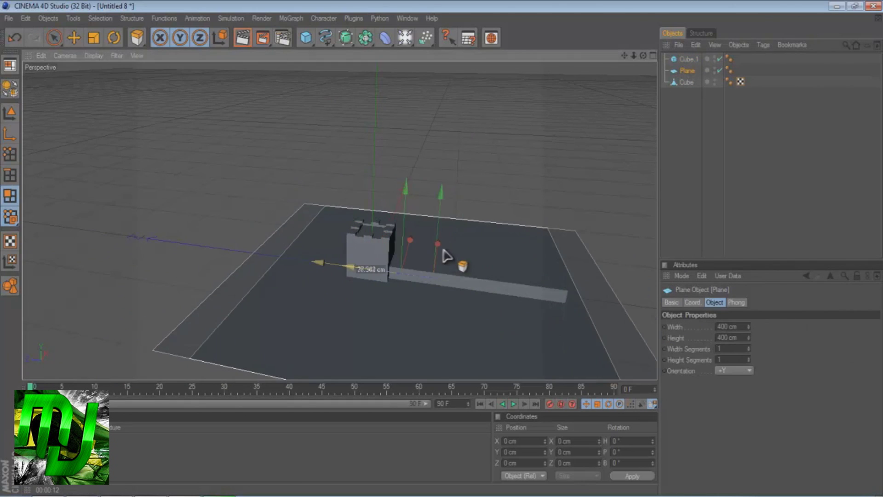
pyautogui.click(703, 80)
pyautogui.hotkey('ctrl', 'c')
pyautogui.hotkey('ctrl', 'v')
pyautogui.doubleClick(522, 463)
pyautogui.write('-200')
pyautogui.press('Return')
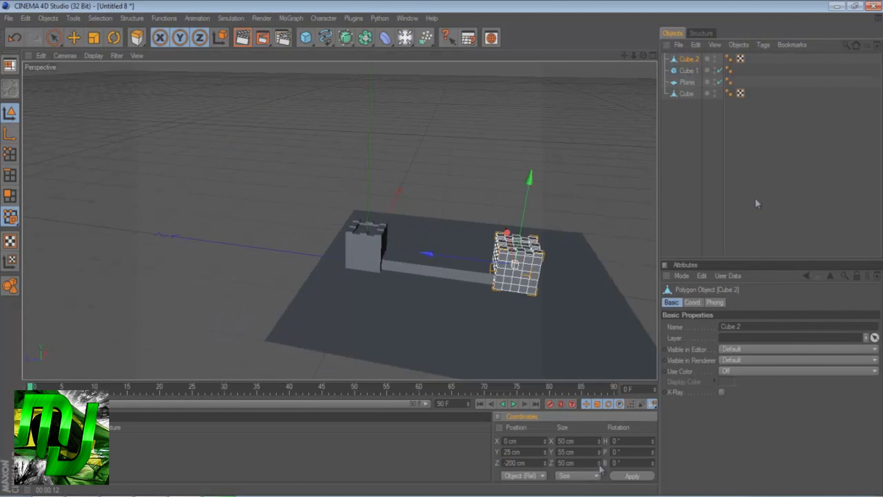
# Step: Extrude alternating top faces of the wall bar into battlements
pyautogui.keyDown('alt'); pyautogui.moveTo(446, 250); pyautogui.dragTo(452, 248); pyautogui.keyUp('alt')
pyautogui.scroll(5, 452, 249)
pyautogui.click(387, 288)
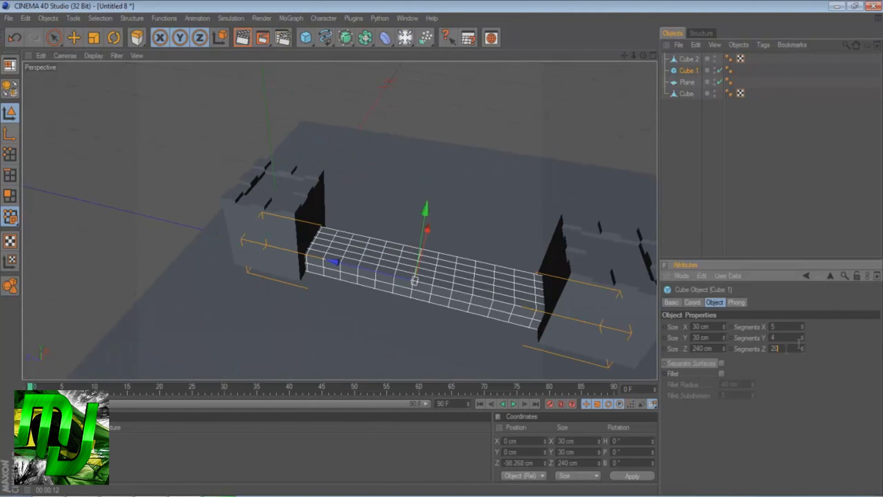
pyautogui.moveTo(358, 273); pyautogui.dragTo(172, 96)
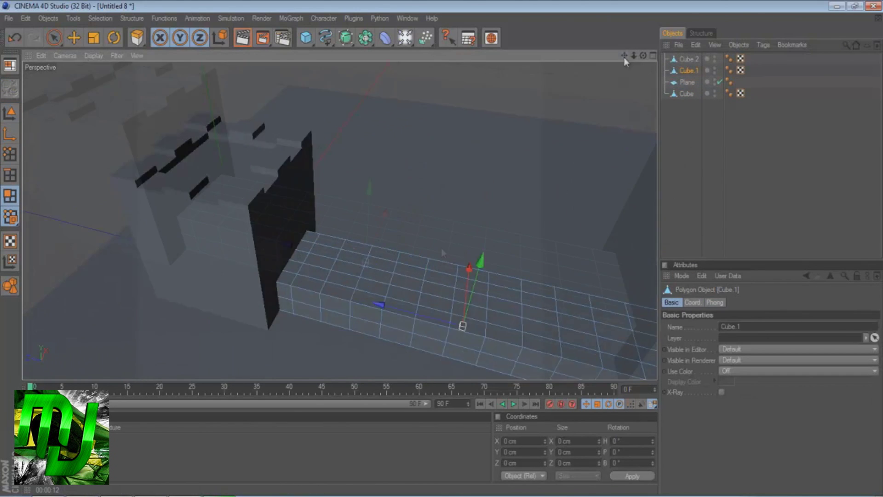
pyautogui.rightClick(572, 253)
pyautogui.click(572, 253)
pyautogui.moveTo(572, 253); pyautogui.dragTo(188, 221)
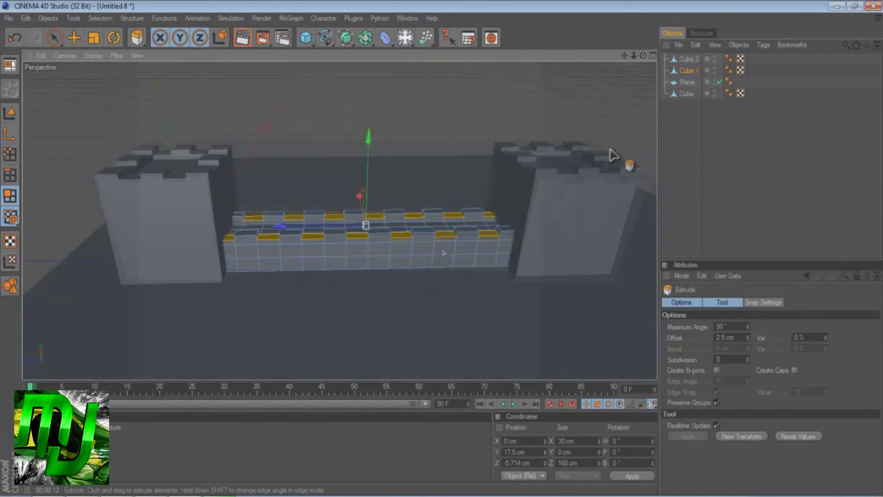
pyautogui.click(687, 94)
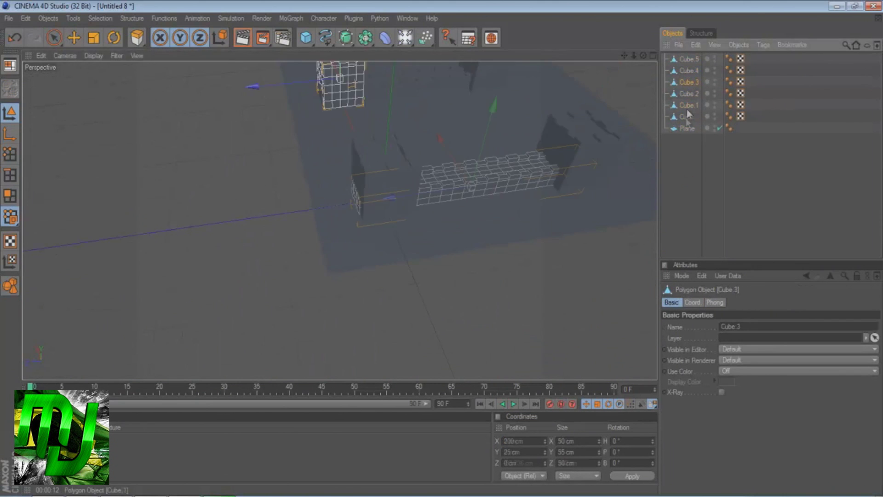
# Step: Rotate the wall copy to heading 90° and duplicate it for the opposite side
pyautogui.click(690, 105)
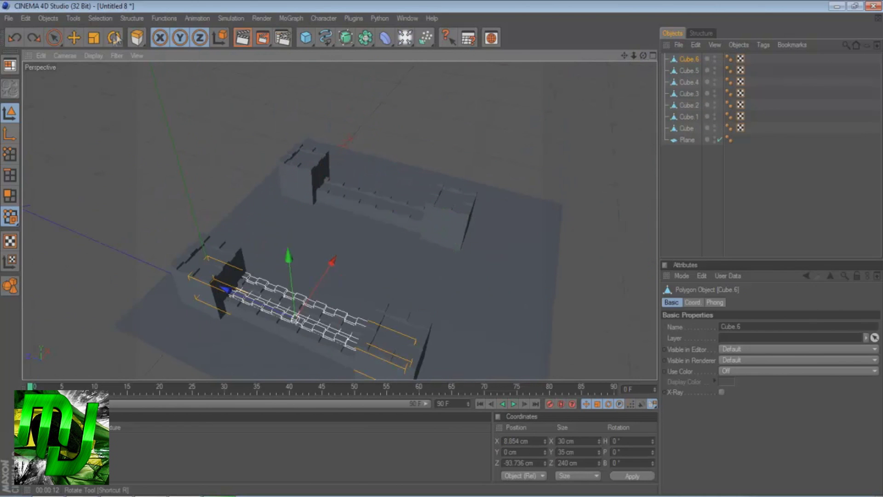
pyautogui.click(114, 38)
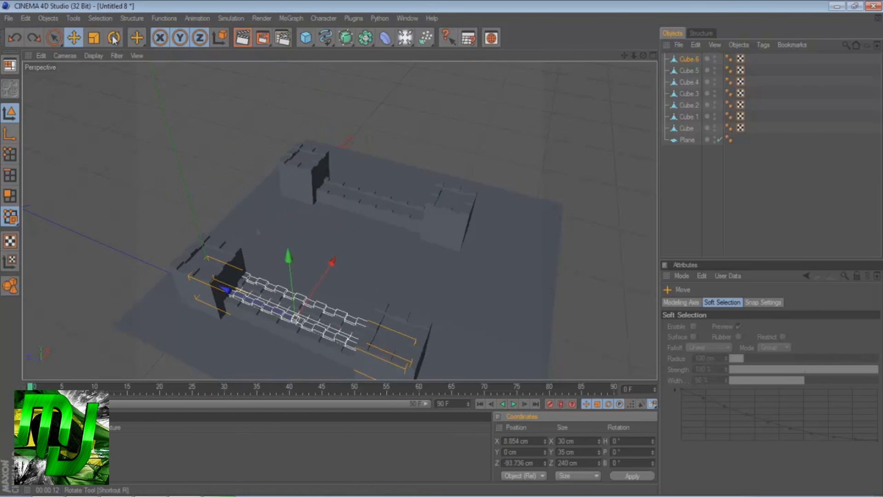
pyautogui.click(114, 38)
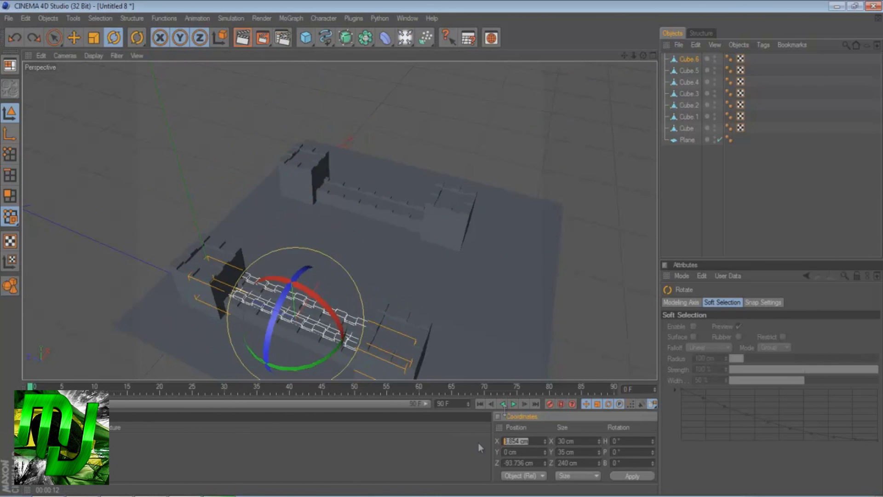
pyautogui.press('Tab')
pyautogui.press('Tab')
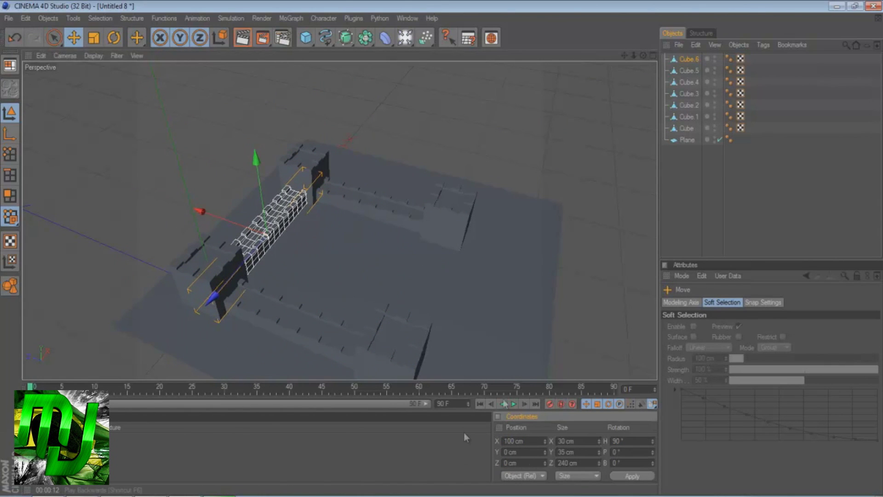
pyautogui.click(689, 59)
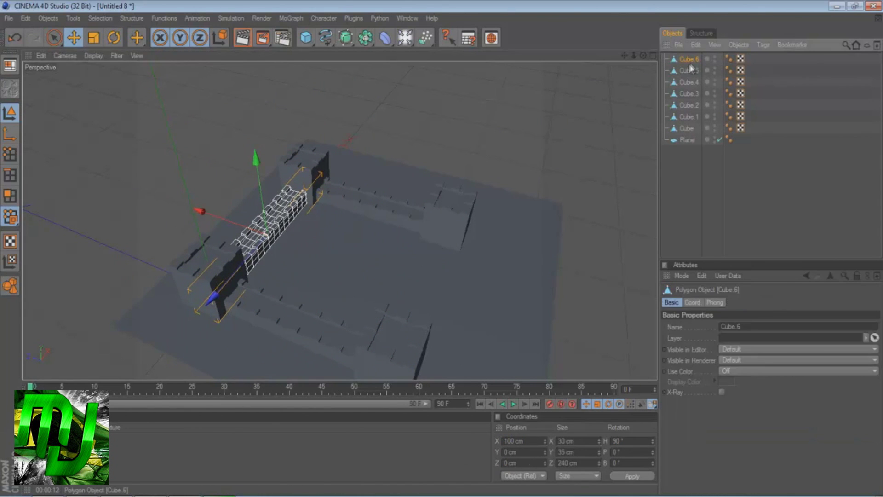
pyautogui.keyDown('ctrl'); pyautogui.moveTo(456, 234); pyautogui.dragTo(442, 252); pyautogui.keyUp('ctrl')
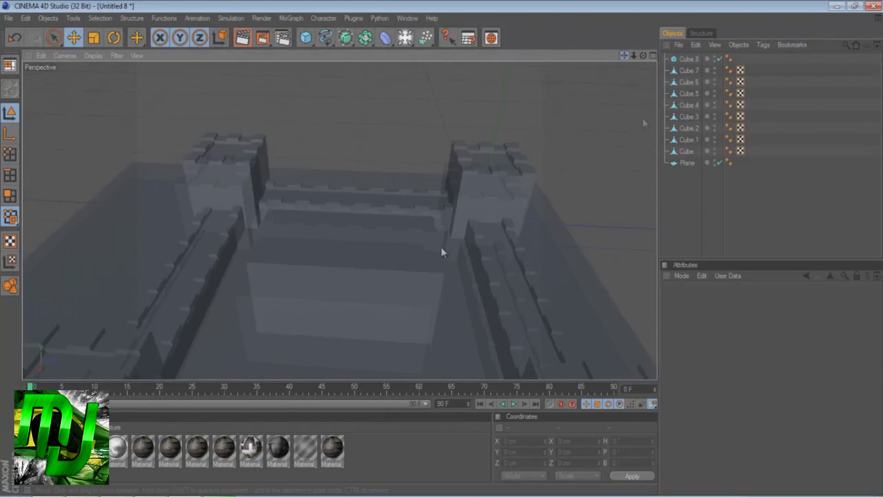
# Step: Extrude the keep's selected top faces by 10 cm
pyautogui.rightClick(449, 354)
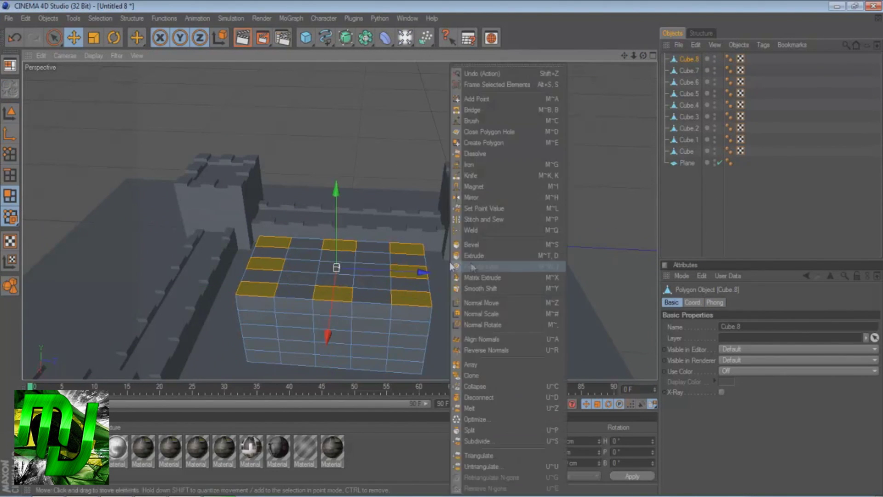
pyautogui.click(474, 262)
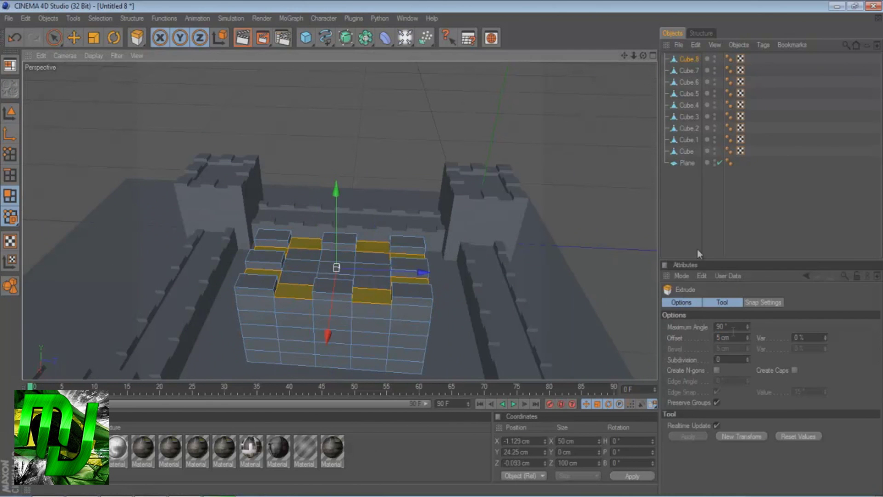
pyautogui.write('10')
pyautogui.press('Return')
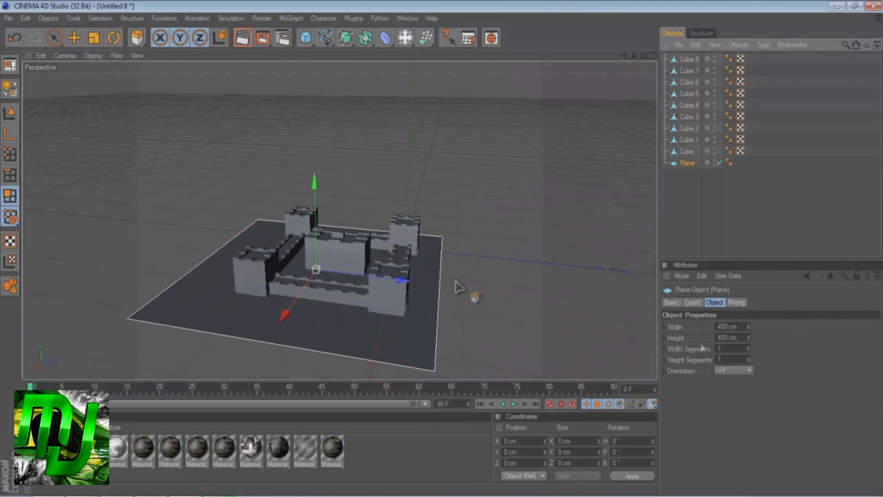
# Step: Scale the floor plane to 10 along X
pyautogui.click(692, 302)
pyautogui.doubleClick(759, 326)
pyautogui.write('10')
pyautogui.press('Return')
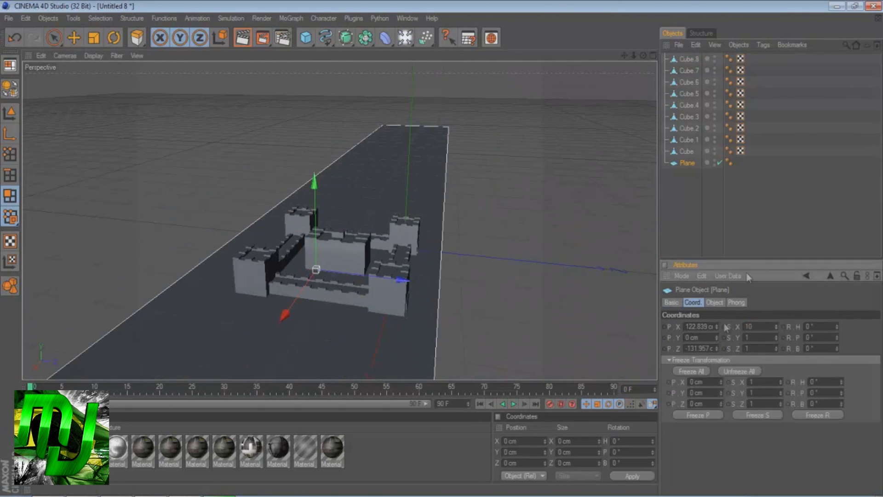
# Step: Add a new cube and position it as a backdrop wall
pyautogui.click(305, 38)
pyautogui.moveTo(309, 48); pyautogui.dragTo(441, 257)
pyautogui.doubleClick(699, 326)
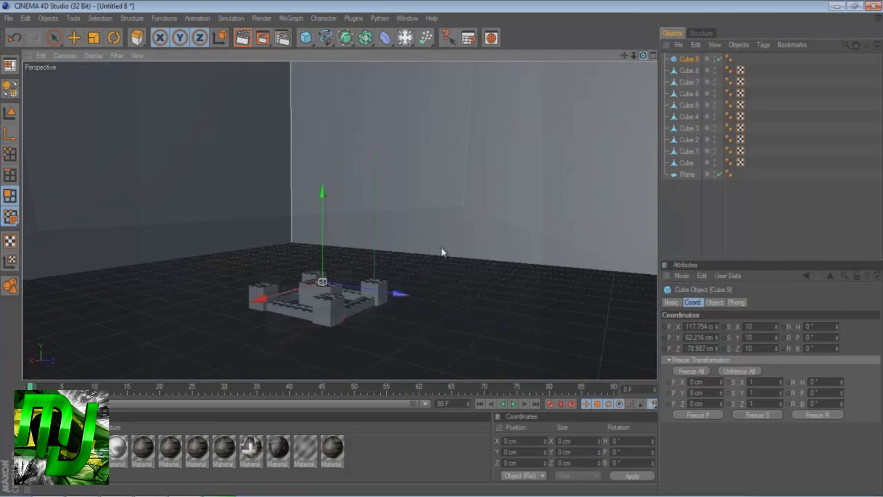
pyautogui.write('0')
pyautogui.moveTo(440, 247)
pyautogui.keyDown('alt'); pyautogui.mouseDown()
pyautogui.moveTo(414, 258)
pyautogui.moveTo(434, 242)
pyautogui.moveTo(440, 251)
pyautogui.mouseUp(); pyautogui.keyUp('alt')
# Step: Add a light and move it above the castle
pyautogui.click(404, 38)
pyautogui.moveTo(286, 259); pyautogui.dragTo(331, 272)
pyautogui.keyDown('alt'); pyautogui.moveTo(427, 249); pyautogui.dragTo(443, 247); pyautogui.keyUp('alt')
# Step: Add a MoText 3D text object and rotate it to stand upright
pyautogui.click(290, 19)
pyautogui.click(300, 144)
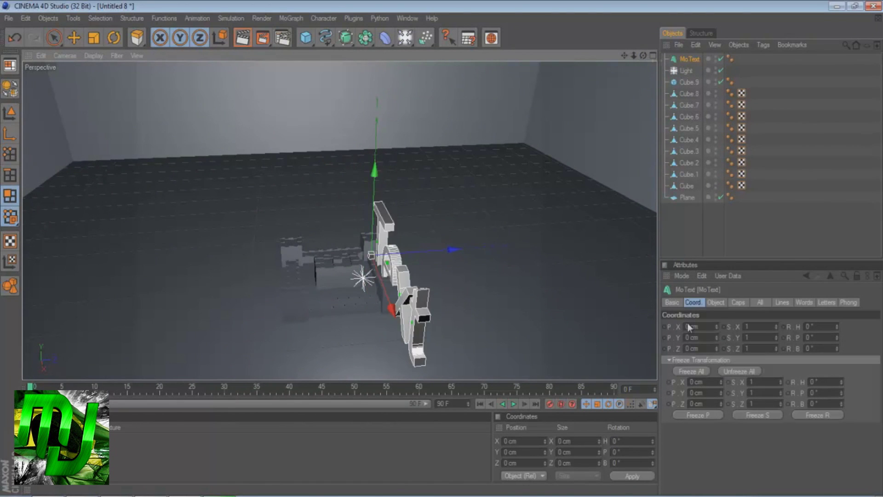
pyautogui.press('r')
pyautogui.moveTo(400, 276)
pyautogui.mouseDown()
pyautogui.moveTo(465, 277)
pyautogui.moveTo(443, 248)
pyautogui.mouseUp()
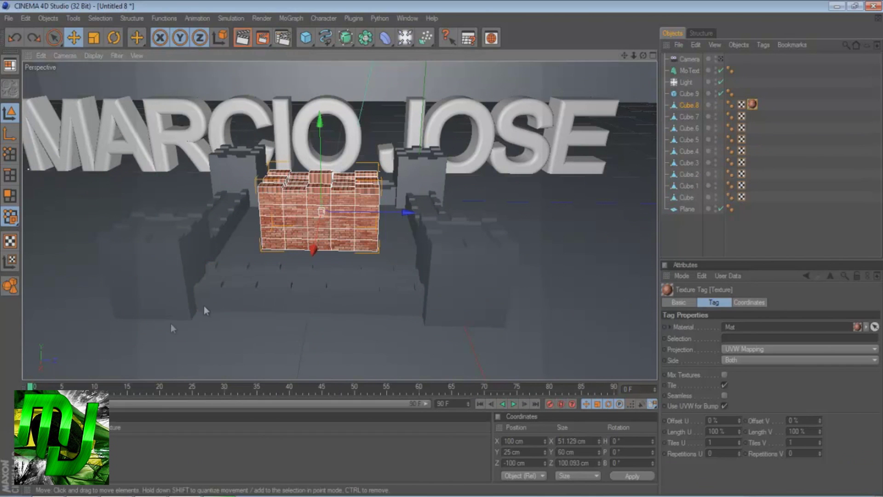
# Step: Render a preview, set the new material's colour and apply it to the floor
pyautogui.click(243, 38)
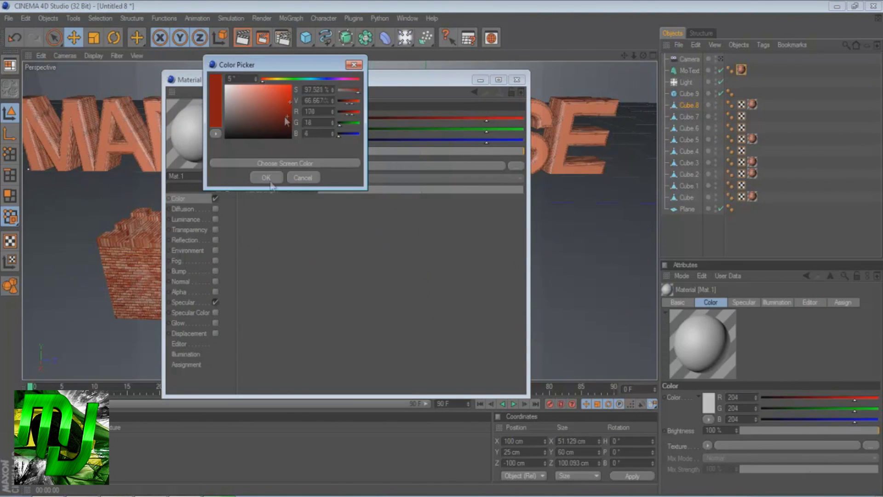
pyautogui.click(320, 300)
pyautogui.rightClick(611, 295)
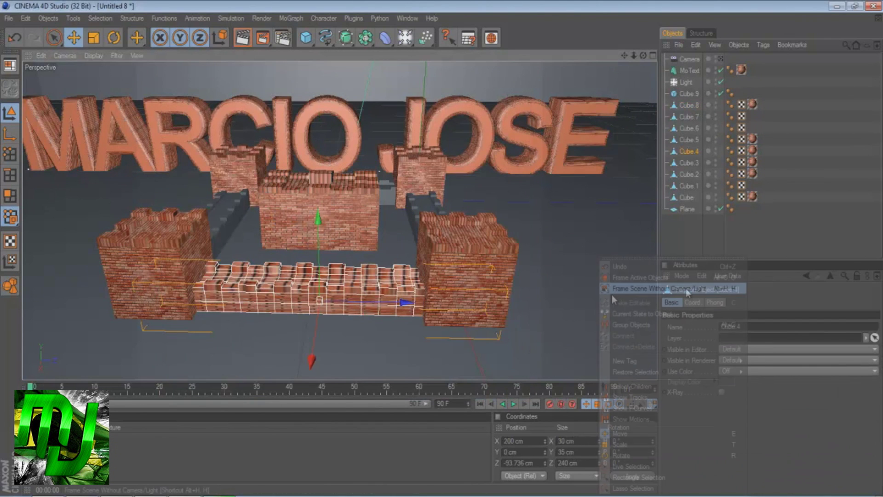
pyautogui.click(136, 38)
pyautogui.click(317, 207)
pyautogui.click(9, 195)
pyautogui.moveTo(245, 343); pyautogui.dragTo(248, 340)
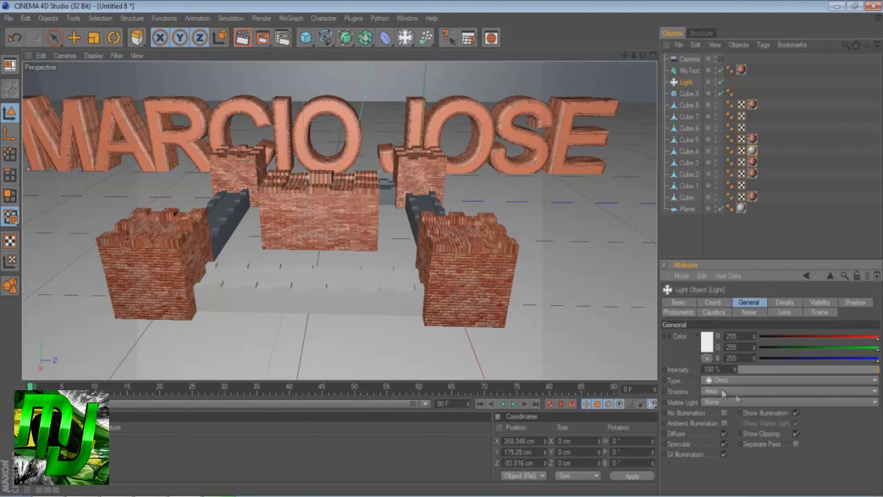
# Step: Give the light area shadows and apply dark Mat.2 to the connecting walls
pyautogui.click(725, 437)
pyautogui.click(251, 39)
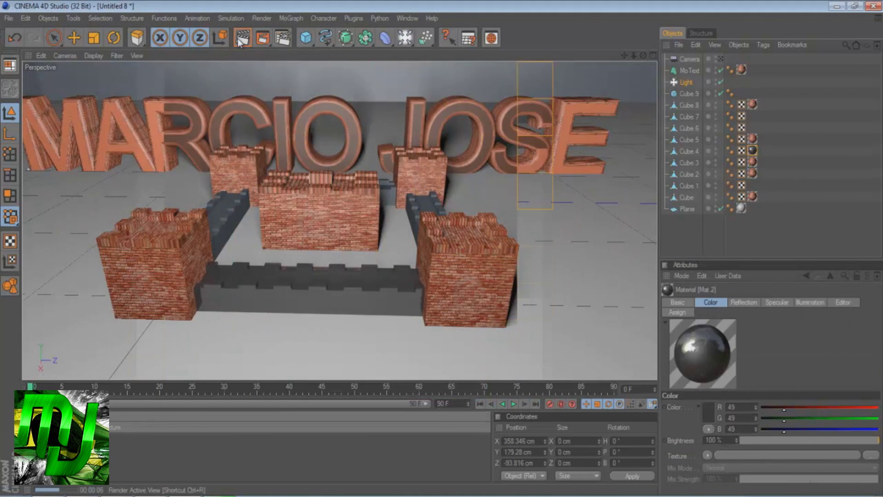
pyautogui.moveTo(187, 339); pyautogui.dragTo(435, 206)
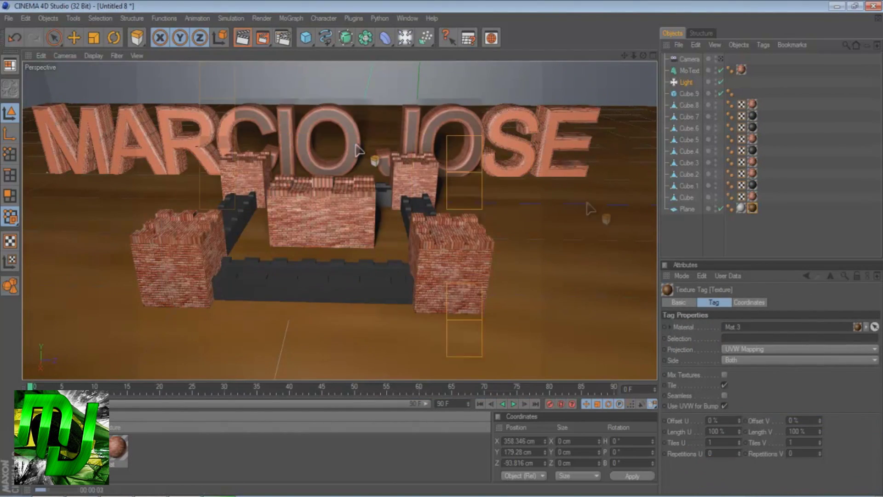
# Step: Set the floor to 100 width segments, render it, and add an area light
pyautogui.doubleClick(732, 348)
pyautogui.write('100')
pyautogui.press('Return')
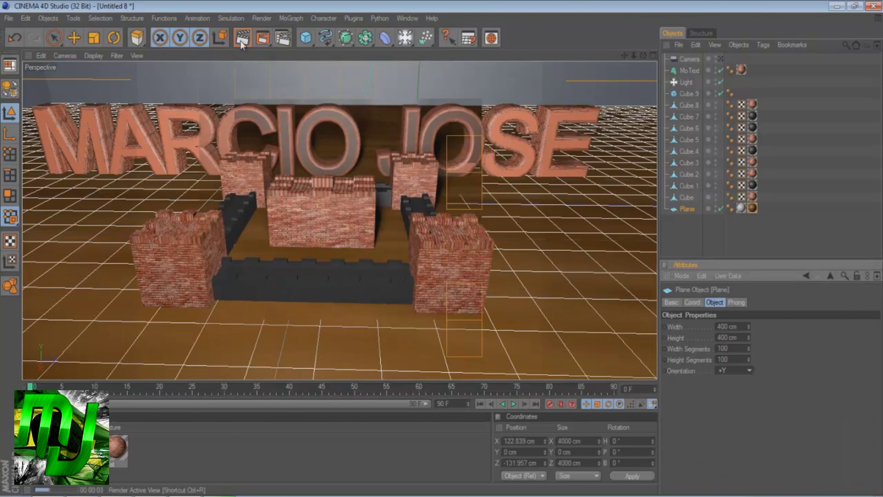
pyautogui.hotkey('ctrl', 'r')
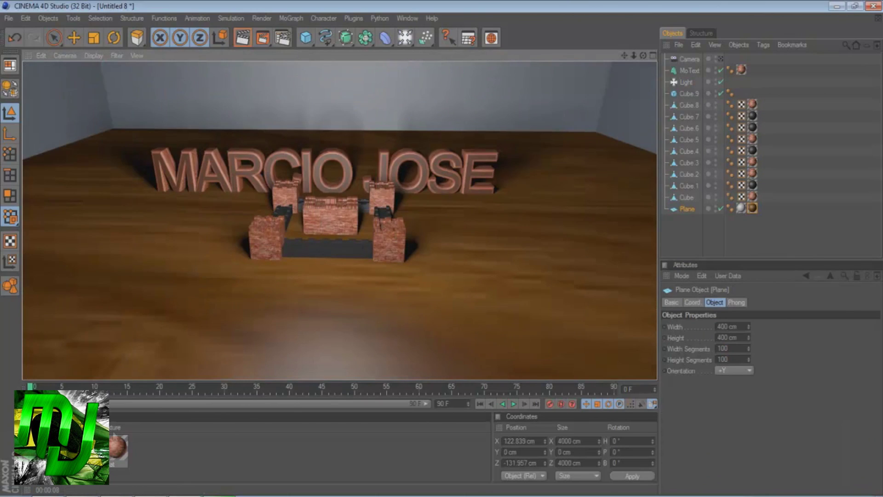
pyautogui.moveTo(426, 37); pyautogui.dragTo(453, 90)
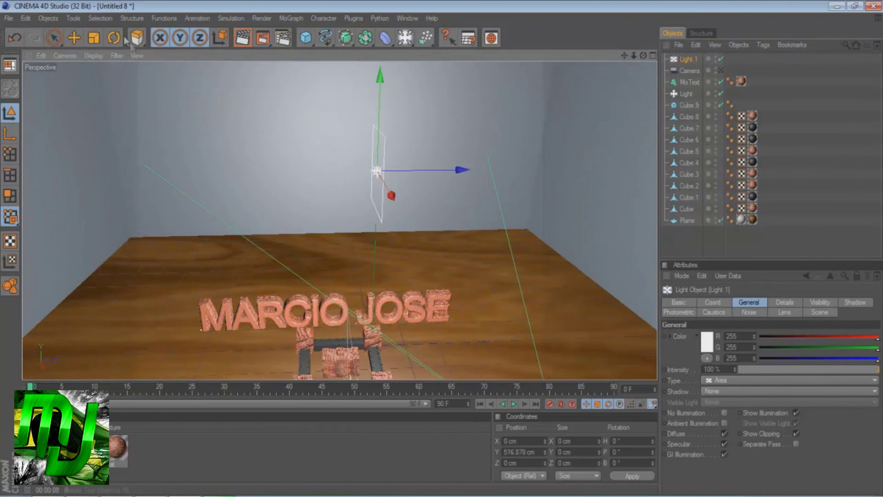
pyautogui.click(115, 38)
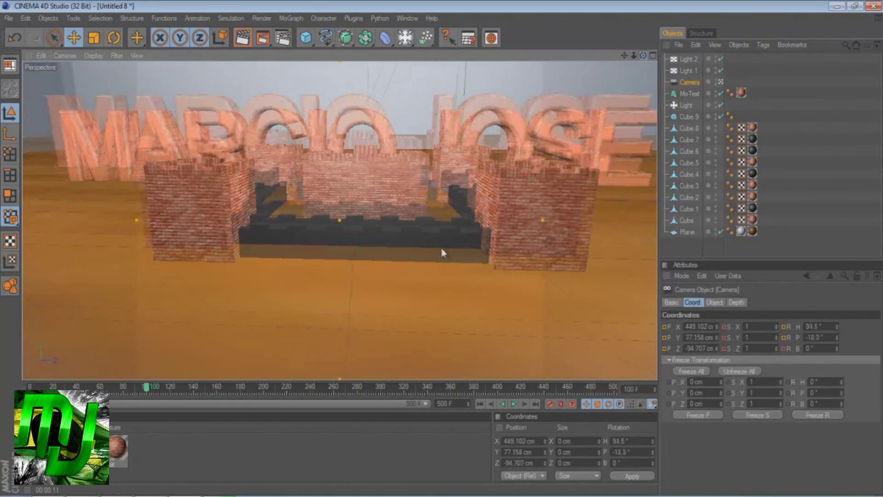
# Step: Orbit the camera around the castle through frame 400 and preview playback
pyautogui.moveTo(146, 389); pyautogui.dragTo(164, 399)
pyautogui.keyDown('alt'); pyautogui.moveTo(365, 338); pyautogui.dragTo(442, 248); pyautogui.keyUp('alt')
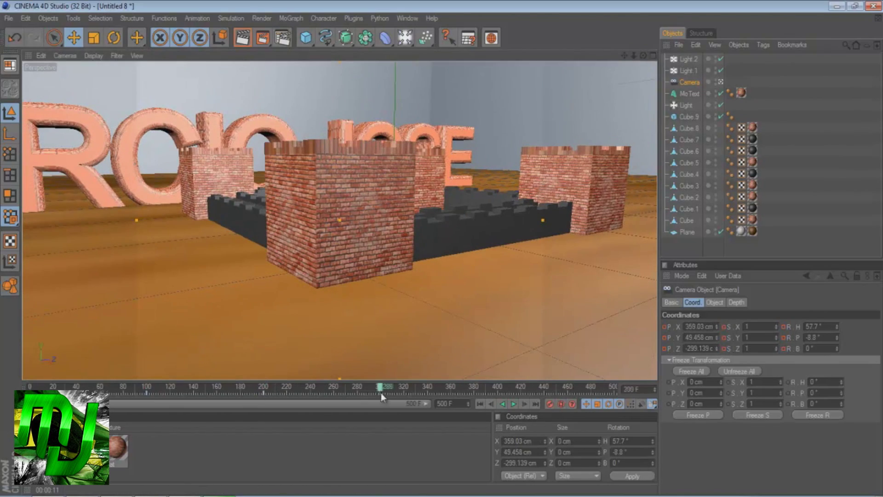
pyautogui.keyDown('alt'); pyautogui.moveTo(642, 78); pyautogui.dragTo(610, 82); pyautogui.keyUp('alt')
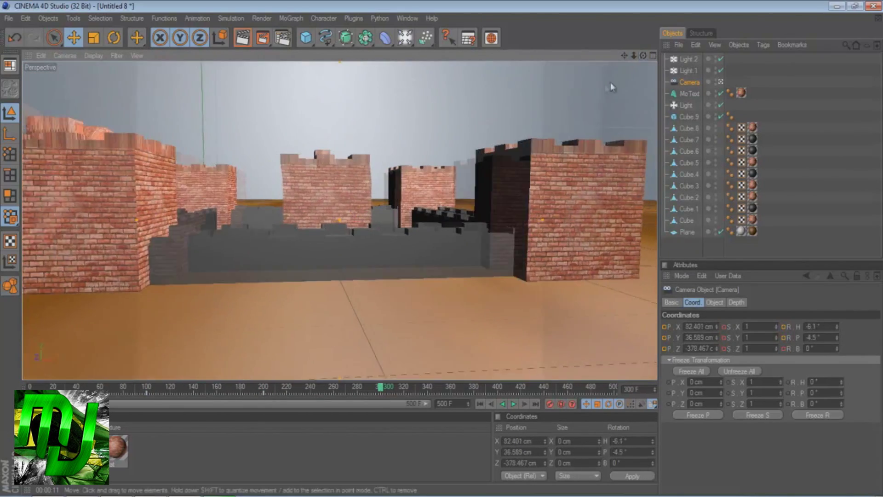
pyautogui.moveTo(492, 389); pyautogui.dragTo(497, 389)
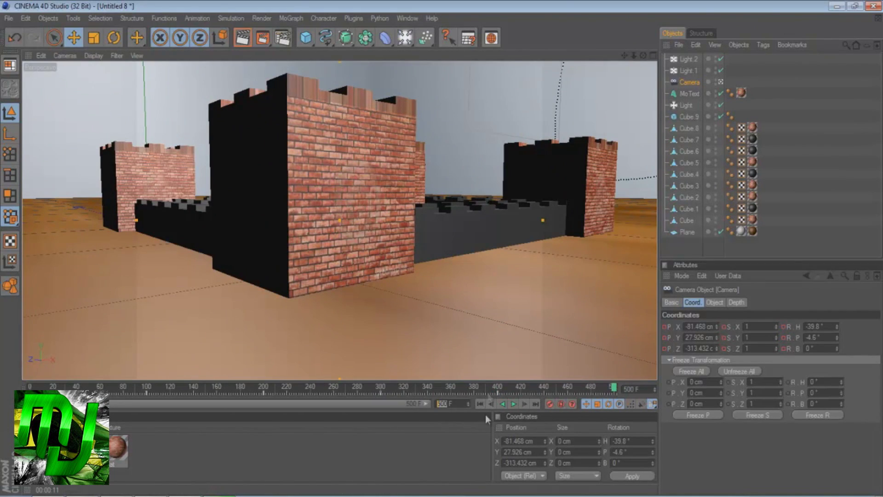
pyautogui.click(513, 404)
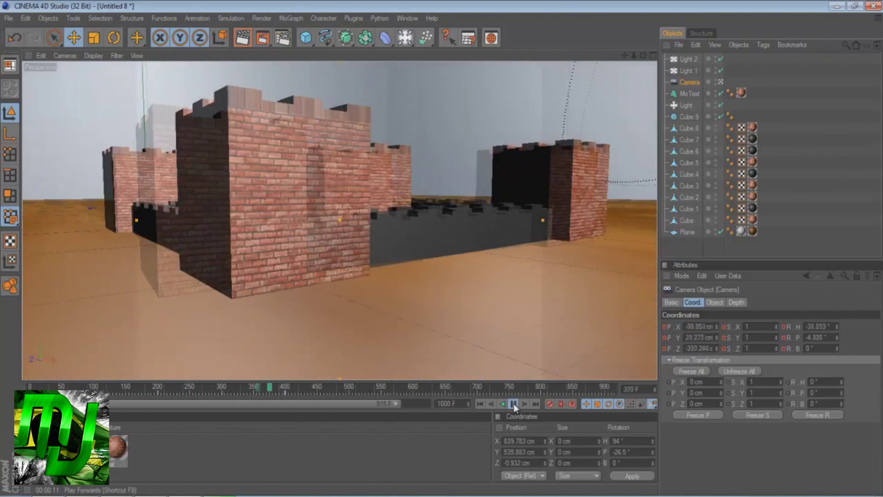
# Step: At frame 500, fly the camera through the letters to the back wall
pyautogui.click(350, 392)
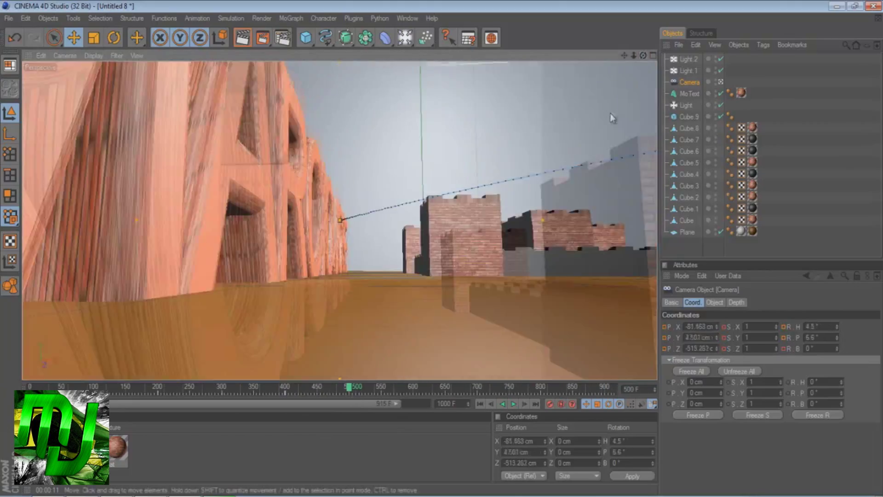
pyautogui.moveTo(612, 118); pyautogui.dragTo(637, 54)
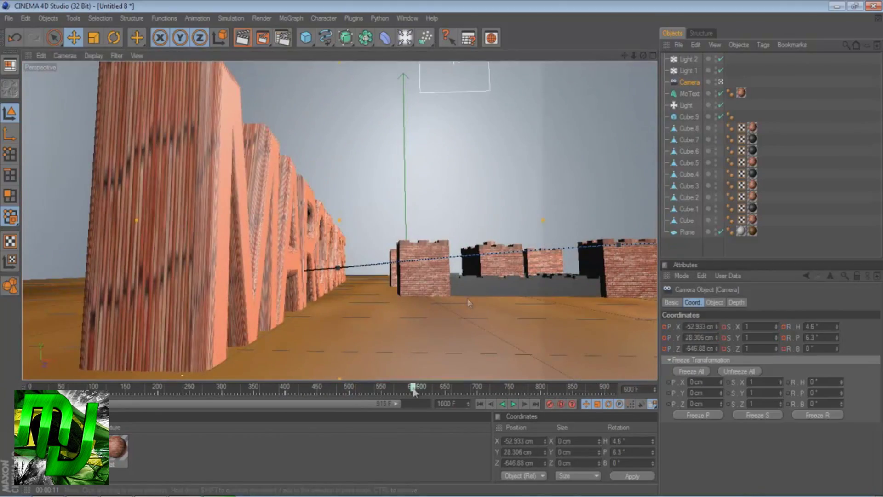
pyautogui.moveTo(467, 298); pyautogui.dragTo(441, 248)
pyautogui.moveTo(635, 61); pyautogui.dragTo(435, 250)
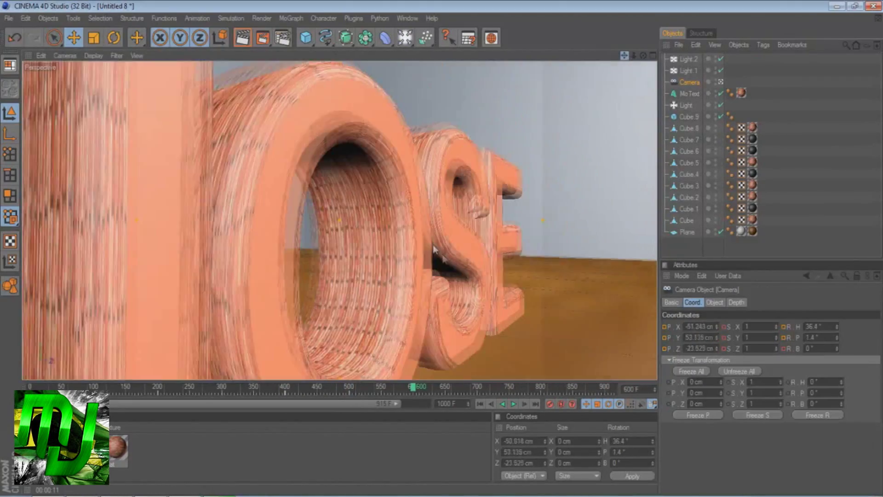
pyautogui.moveTo(636, 114); pyautogui.dragTo(552, 405)
# Step: Set a new camera angle at frame 700, preview playback, and move to frame 897
pyautogui.moveTo(478, 393)
pyautogui.mouseDown()
pyautogui.moveTo(331, 388)
pyautogui.moveTo(477, 389)
pyautogui.mouseUp()
pyautogui.keyDown('alt'); pyautogui.moveTo(589, 214); pyautogui.dragTo(426, 248); pyautogui.keyUp('alt')
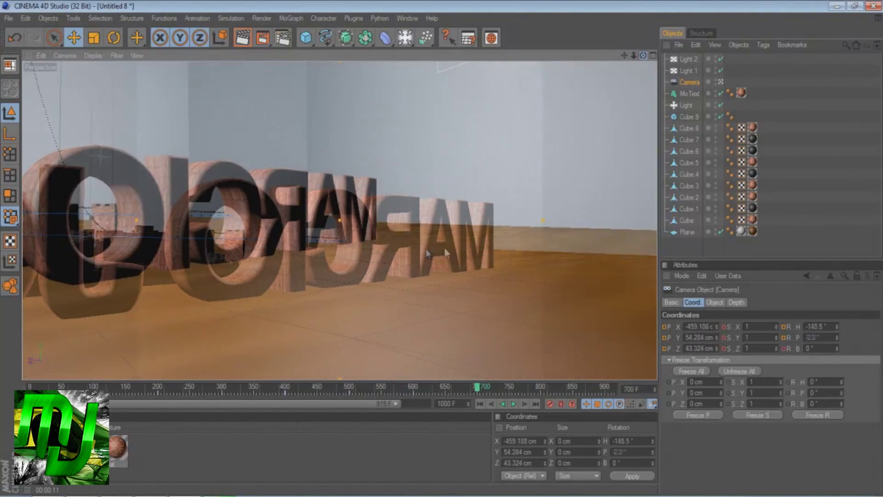
pyautogui.click(541, 388)
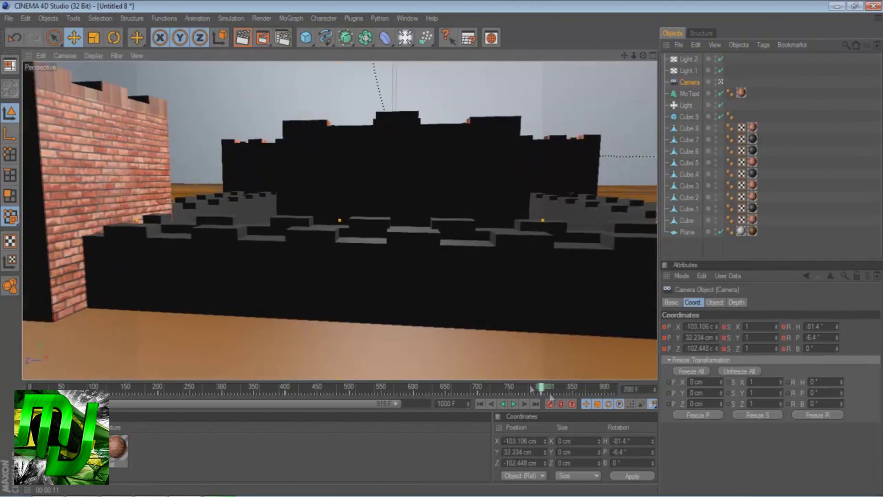
pyautogui.click(514, 404)
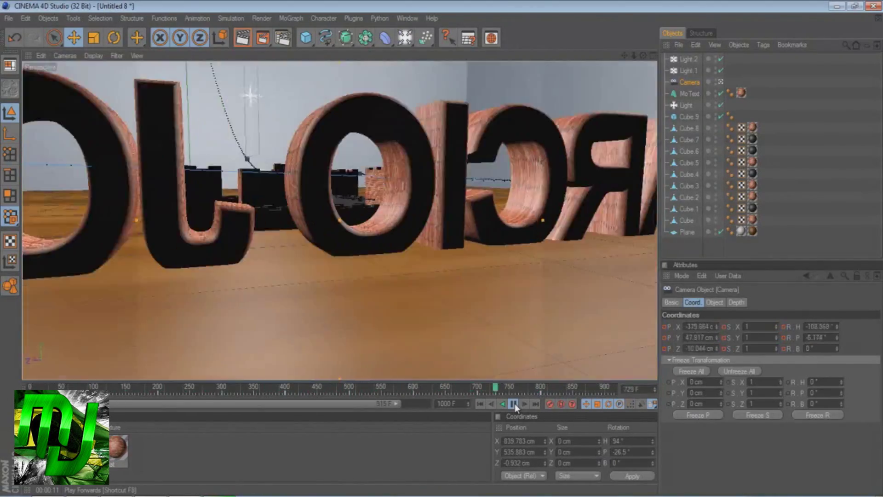
pyautogui.click(544, 388)
pyautogui.moveTo(545, 388); pyautogui.dragTo(604, 388)
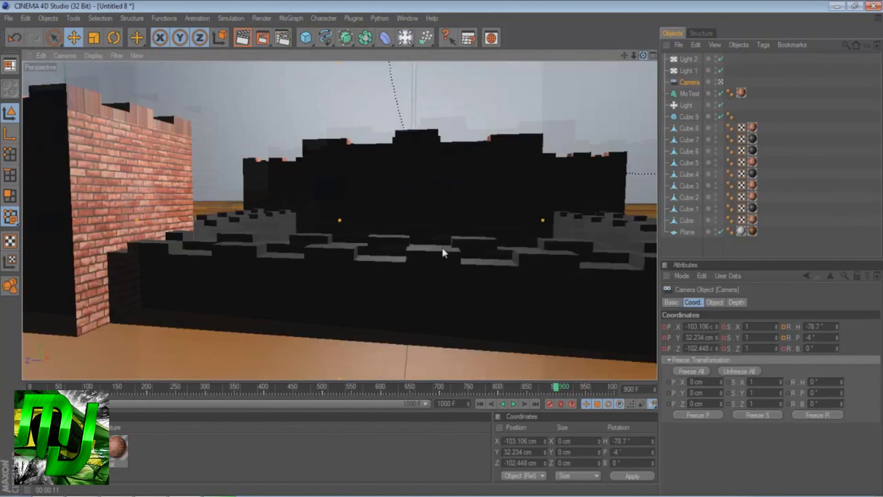
# Step: Keyframe a raised camera view over the castle and extend the animation to 2000 frames
pyautogui.keyDown('alt'); pyautogui.moveTo(576, 148); pyautogui.dragTo(623, 101); pyautogui.keyUp('alt')
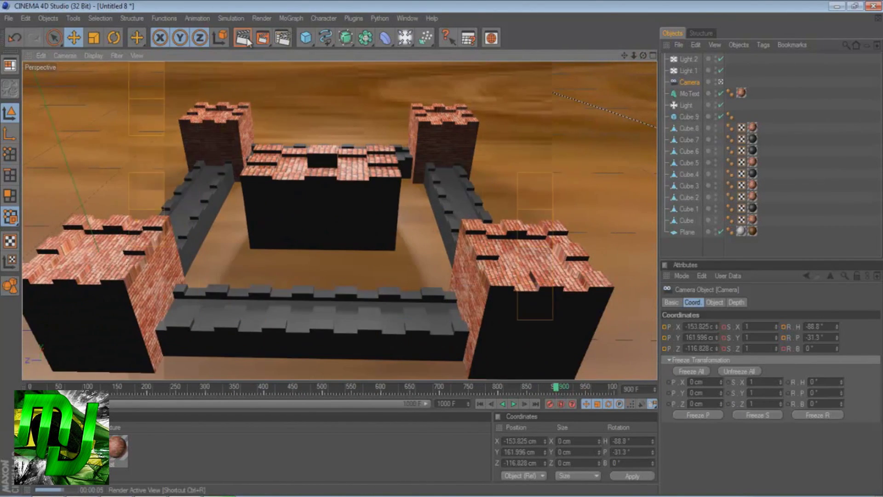
pyautogui.click(561, 404)
pyautogui.write('2000')
pyautogui.press('Return')
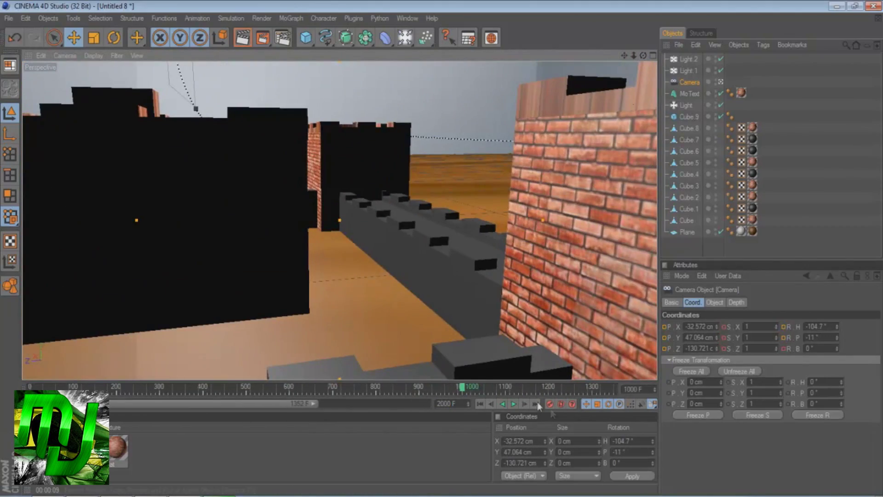
# Step: Orbit the camera along the castle walls and keyframe it at frame 1100
pyautogui.click(507, 387)
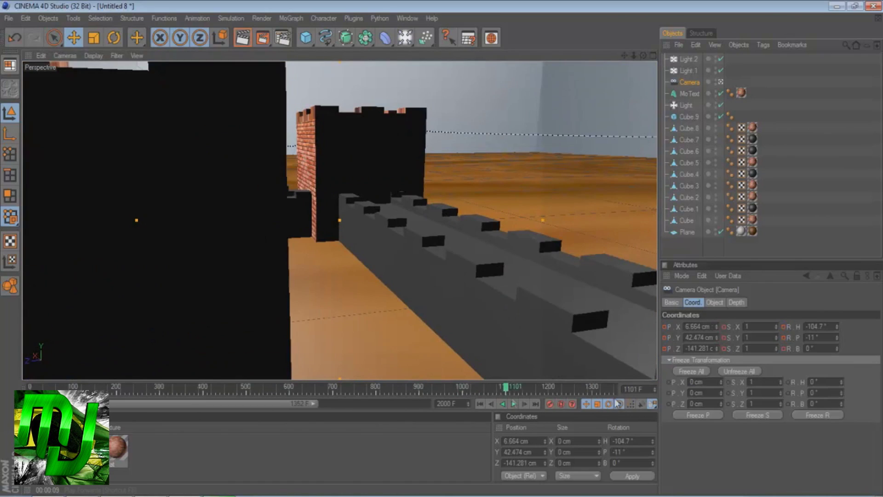
pyautogui.moveTo(643, 55); pyautogui.dragTo(641, 68)
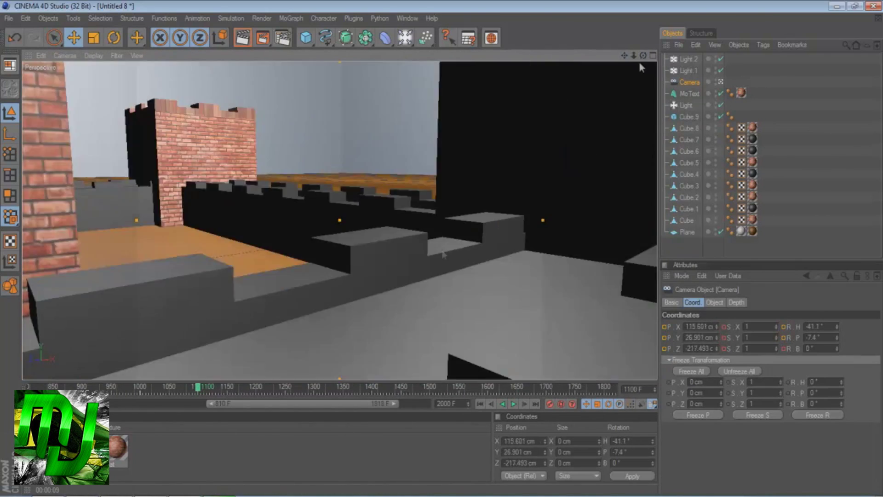
pyautogui.click(198, 389)
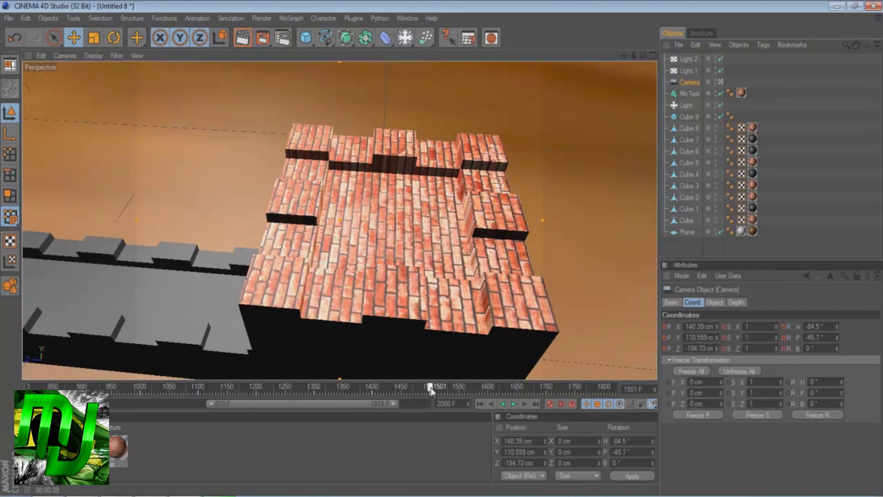
# Step: Step through frames 1500, 1600 and 1800, raise the camera high above the scene, and play the fly-through
pyautogui.moveTo(431, 390); pyautogui.dragTo(430, 390)
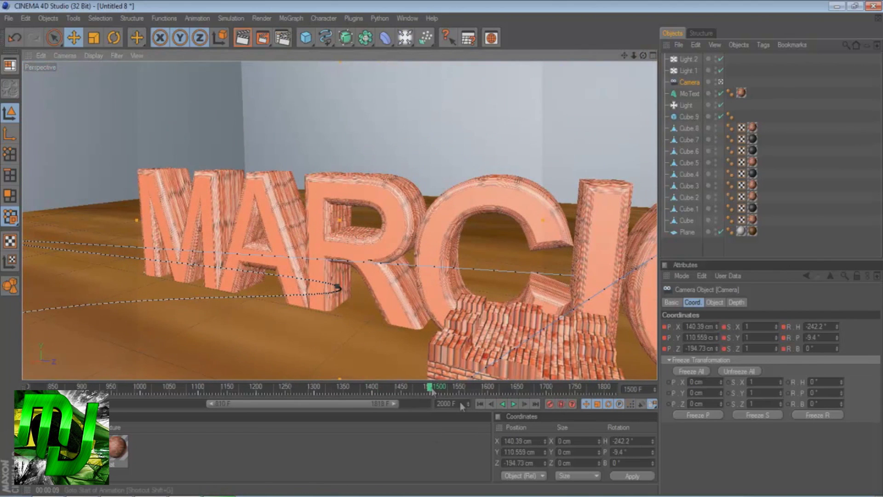
pyautogui.click(488, 390)
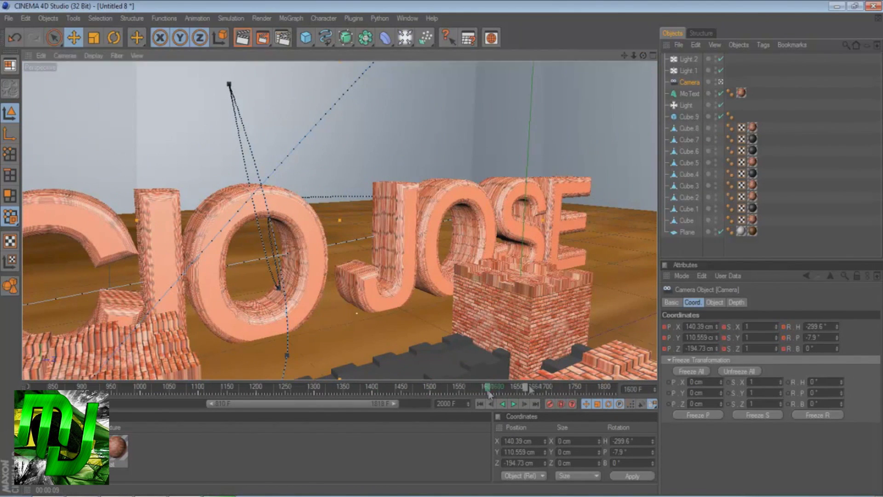
pyautogui.click(606, 390)
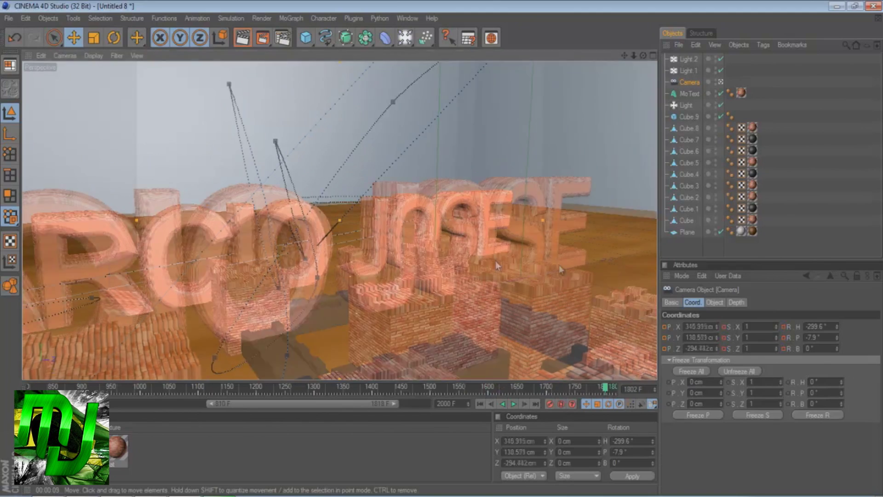
pyautogui.moveTo(636, 107)
pyautogui.keyDown('alt'); pyautogui.mouseDown()
pyautogui.moveTo(473, 244)
pyautogui.moveTo(441, 250)
pyautogui.moveTo(547, 368)
pyautogui.mouseUp(); pyautogui.keyUp('alt')
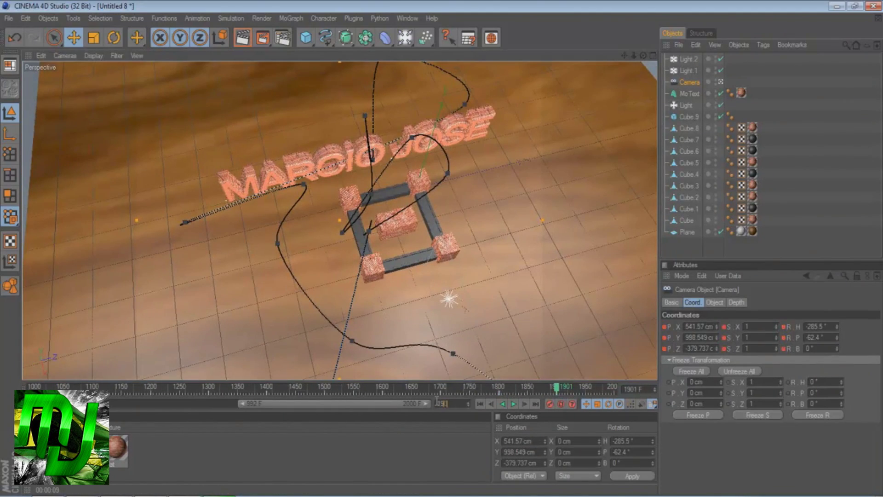
pyautogui.click(513, 404)
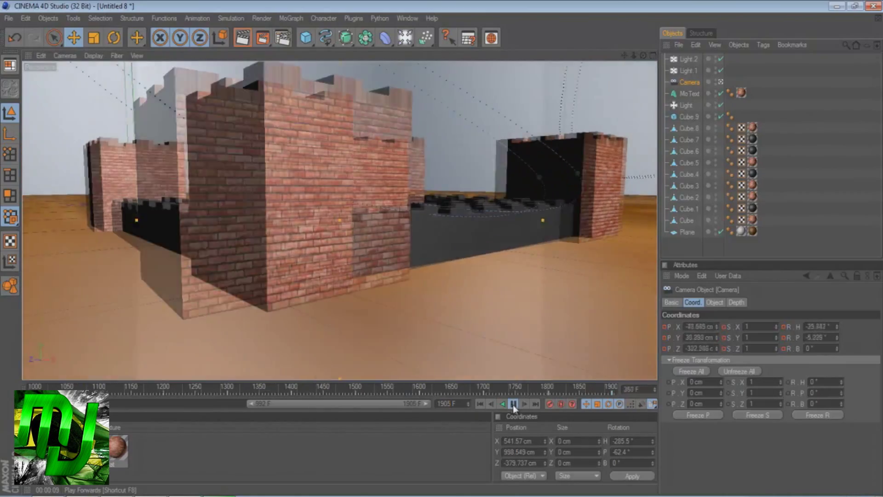